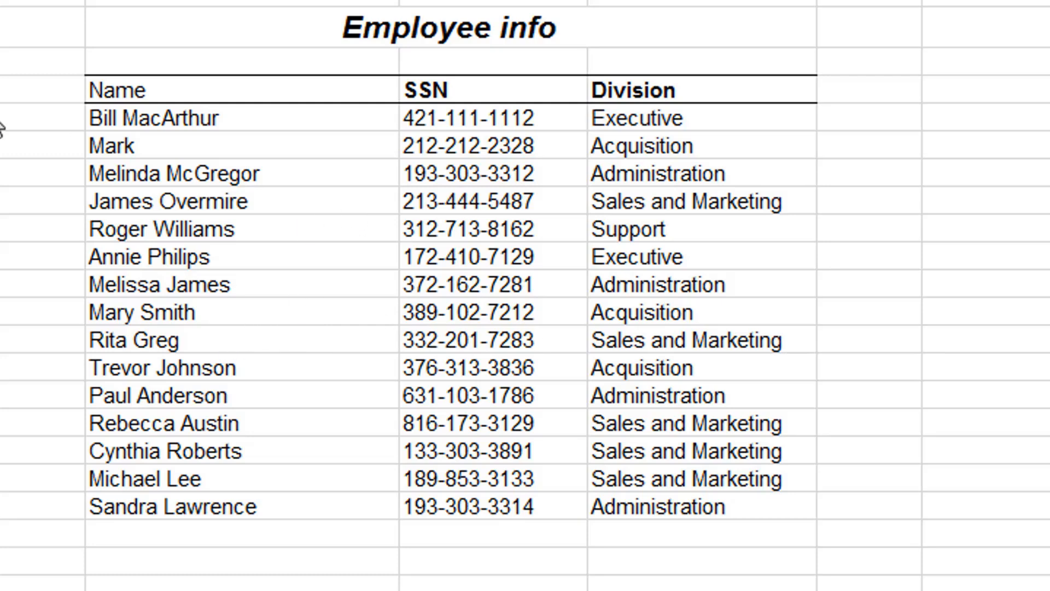
- Enter 1 in cell B11 and 2 in cell B12, beside the first two employee names
{"action": "left_click", "coordinate": [35, 114]}
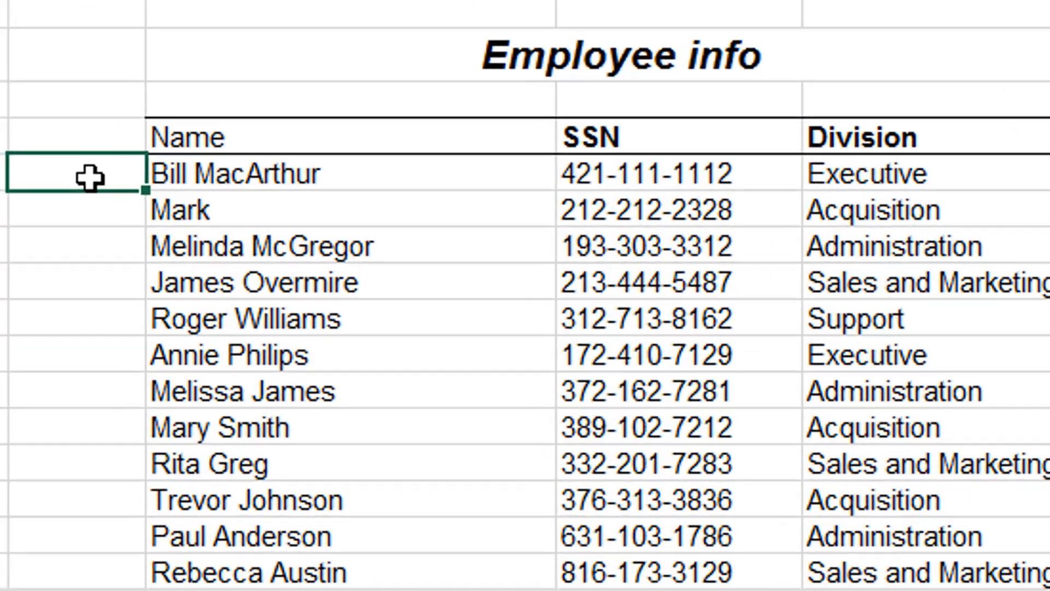
{"action": "type", "text": "1"}
{"action": "key", "text": "Return"}
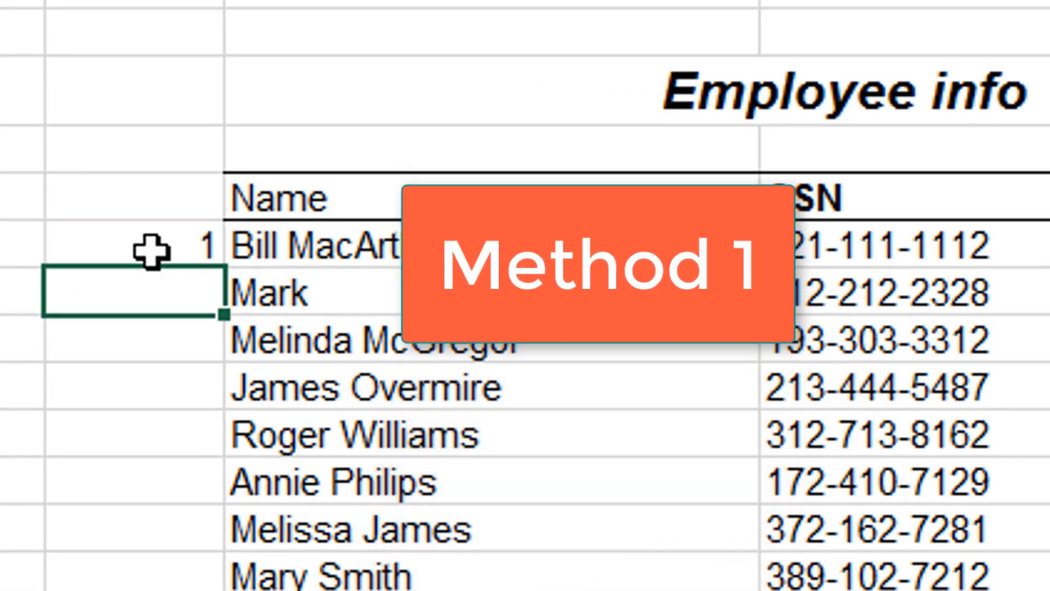
{"action": "type", "text": "2"}
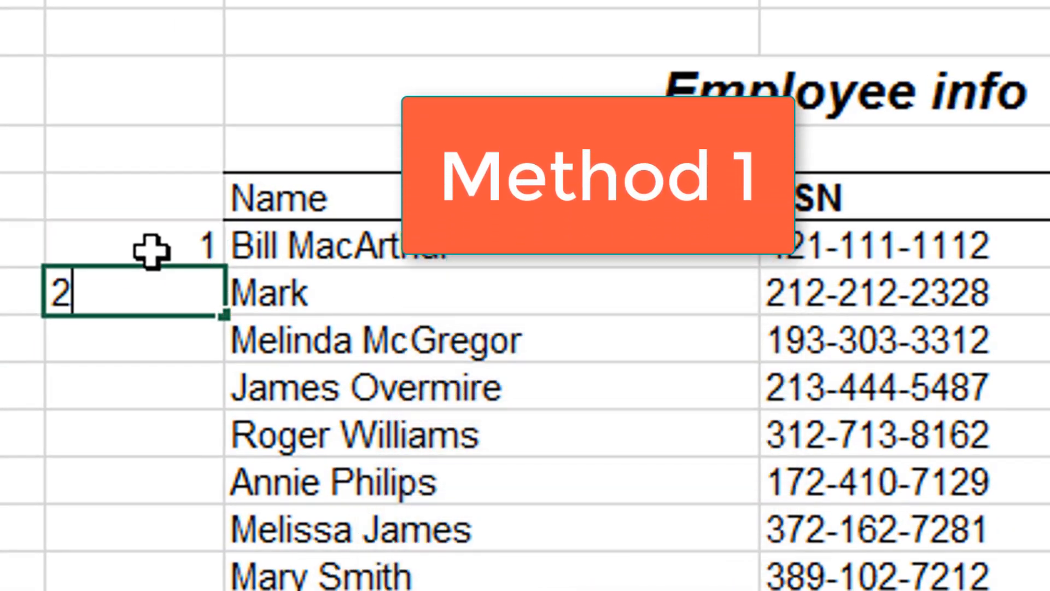
{"action": "key", "text": "Return"}
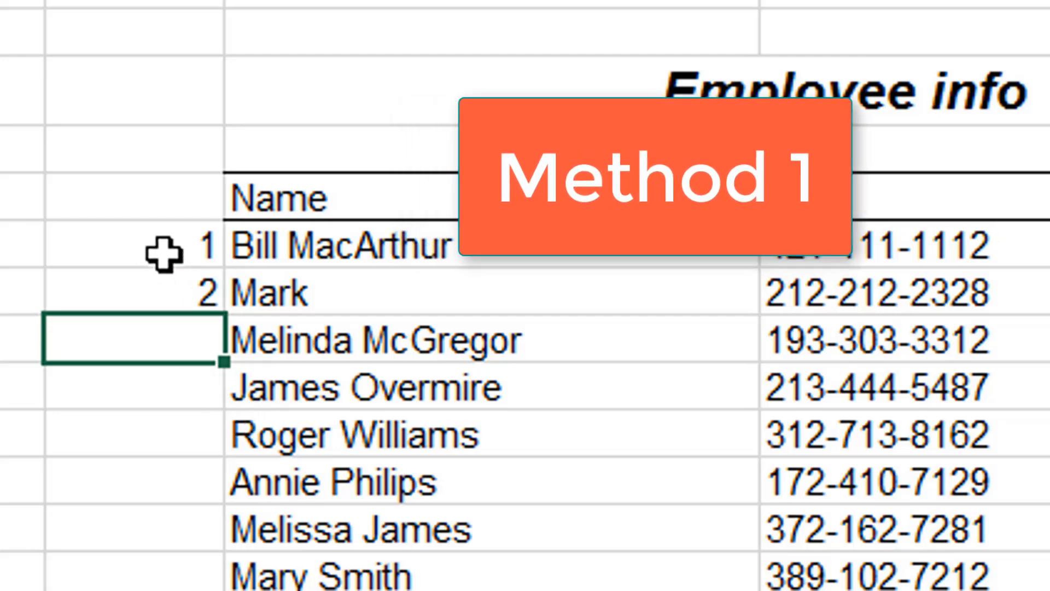
- Select the 1 and 2 in column B and fill the number series down to the last employee in the list
{"action": "left_click_drag", "start_coordinate": [174, 244], "coordinate": [182, 290]}
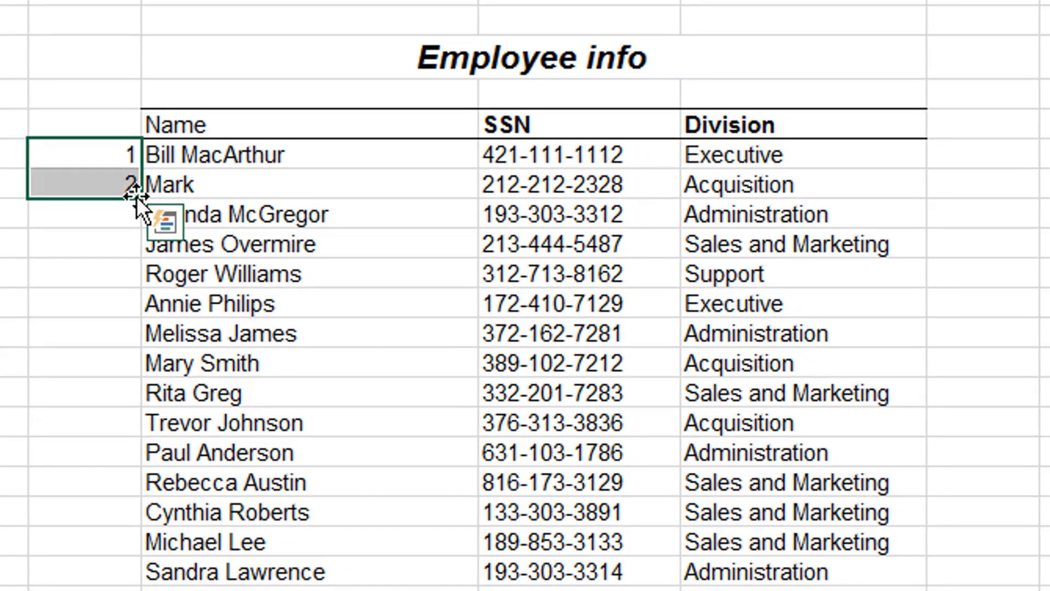
{"action": "left_click_drag", "start_coordinate": [141, 198], "coordinate": [144, 584]}
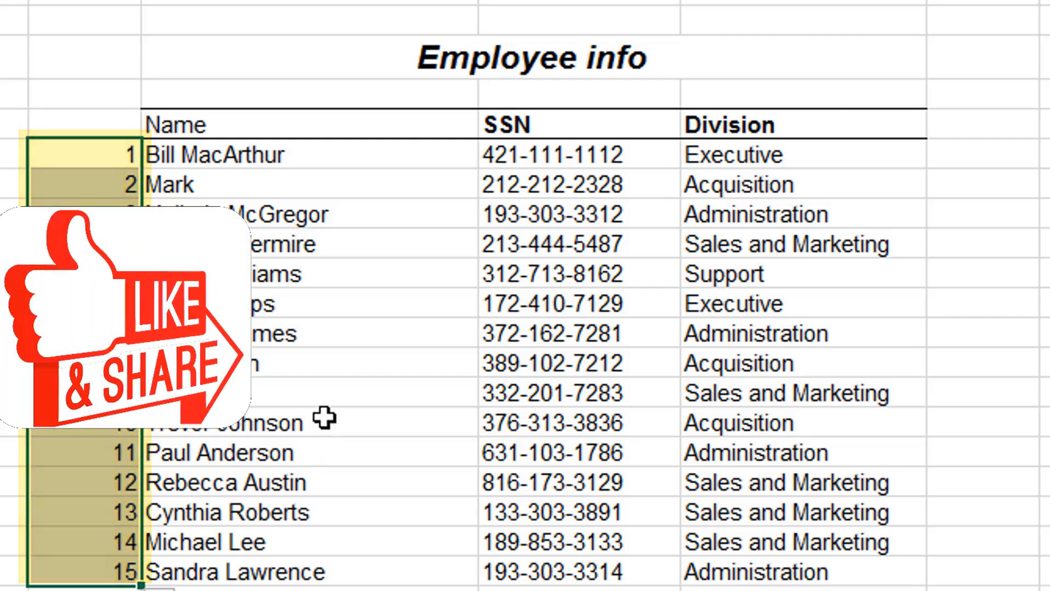
{"action": "left_click", "coordinate": [221, 358]}
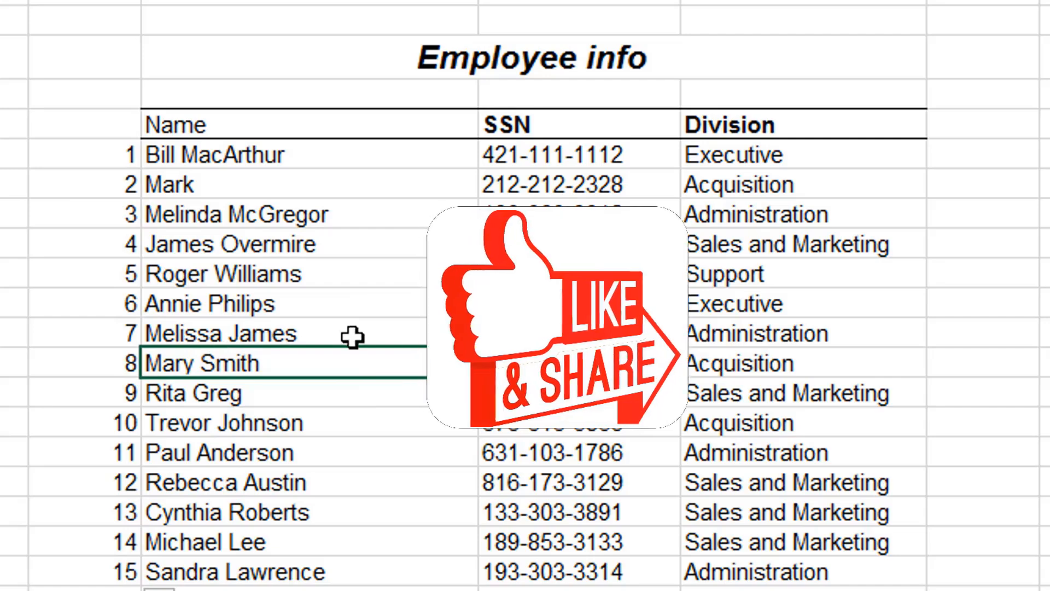
- Delete the entire row of the employee numbered 7
{"action": "left_click", "coordinate": [195, 334]}
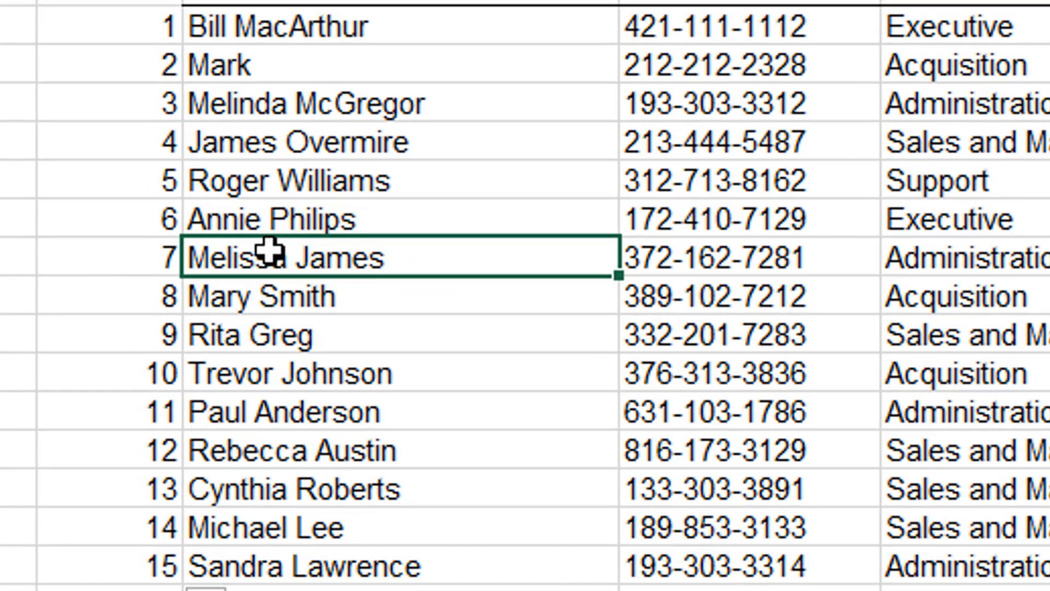
{"action": "right_click", "coordinate": [266, 252]}
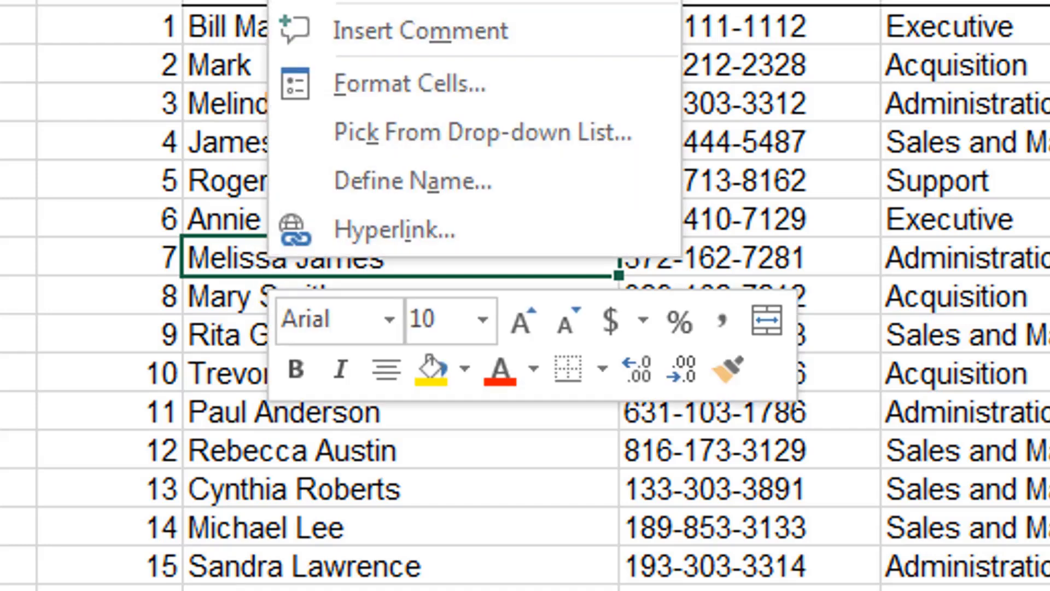
{"action": "key", "text": "Escape"}
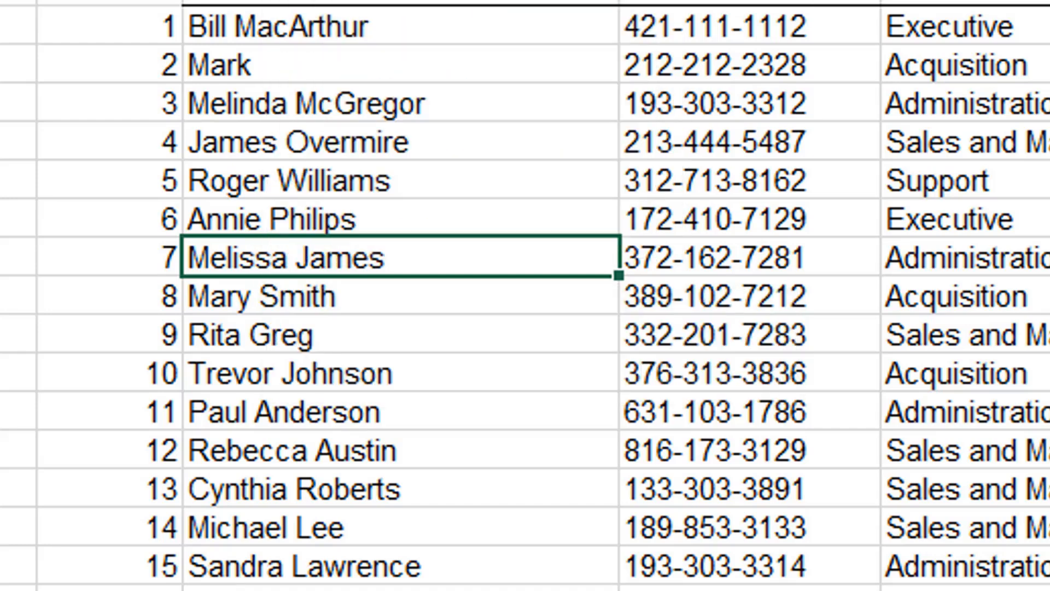
{"action": "left_click", "coordinate": [488, 1]}
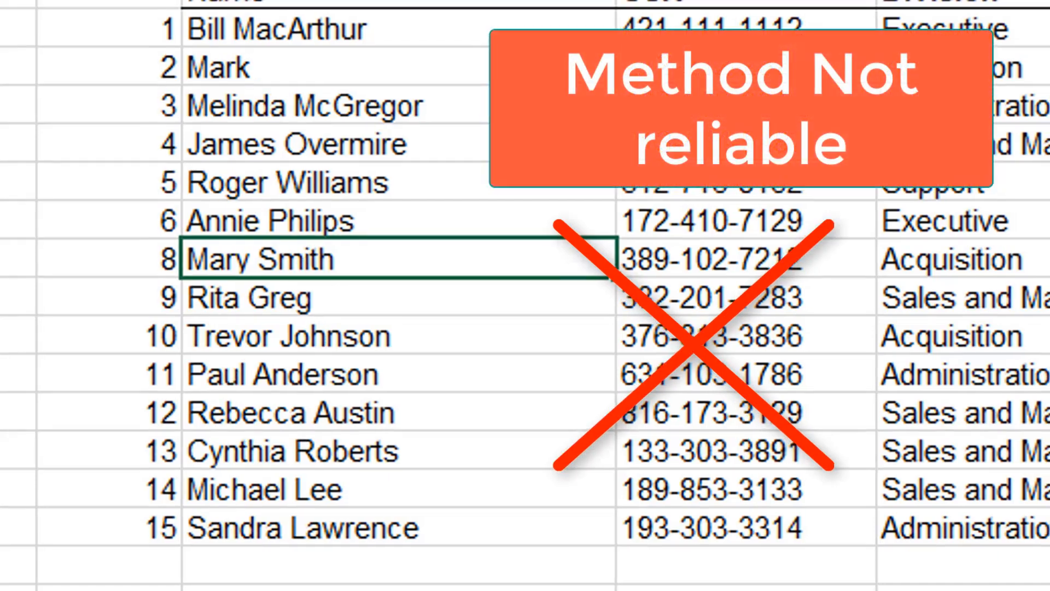
- Undo the row deletion and the series fill, and clear the 2 in cell B12
{"action": "key", "text": "ctrl+z"}
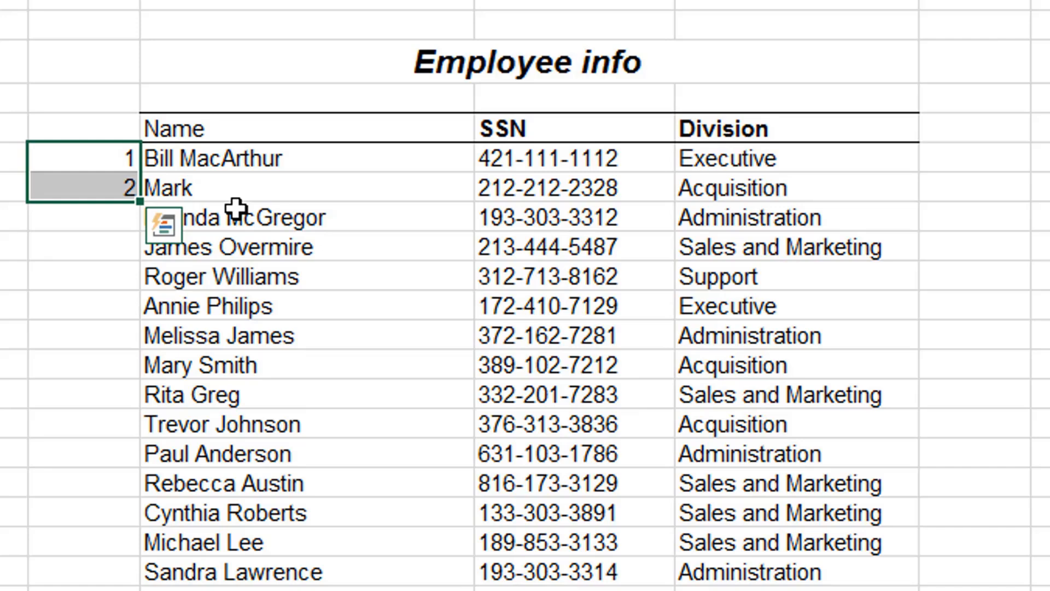
{"action": "left_click", "coordinate": [43, 285]}
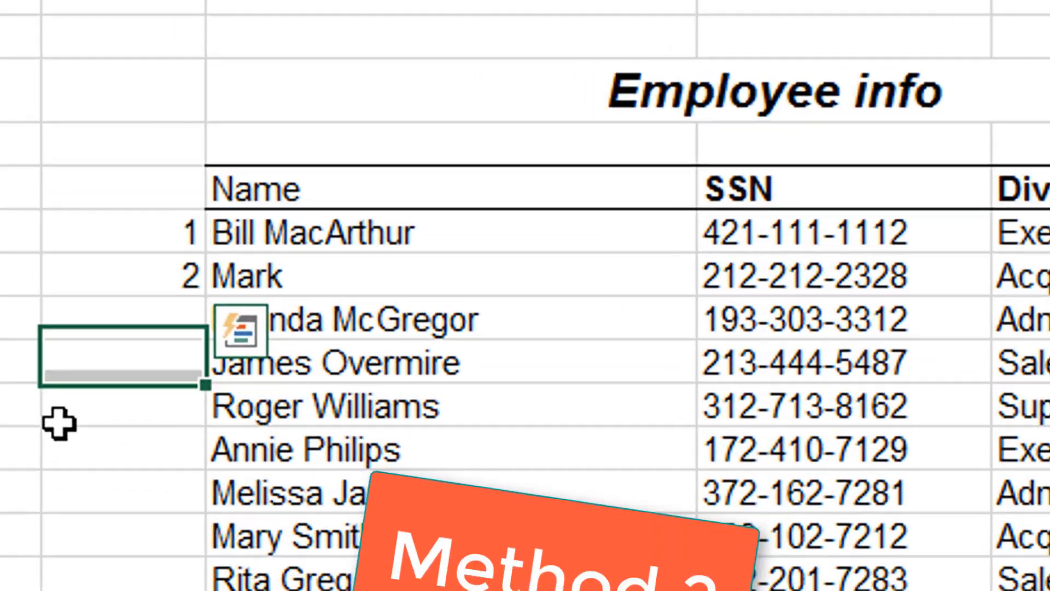
{"action": "left_click", "coordinate": [82, 183]}
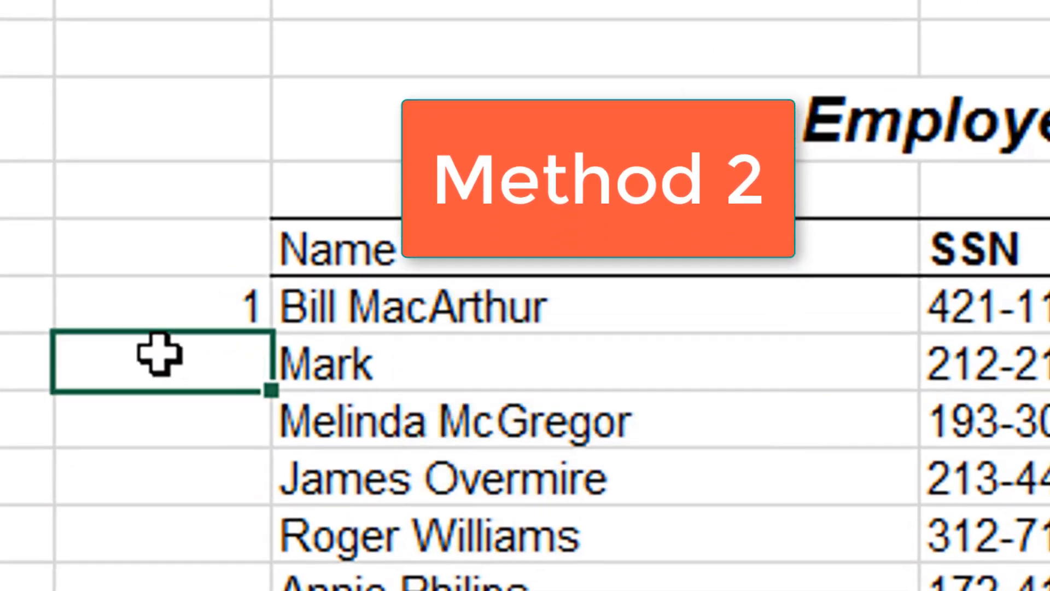
{"action": "left_click", "coordinate": [193, 305]}
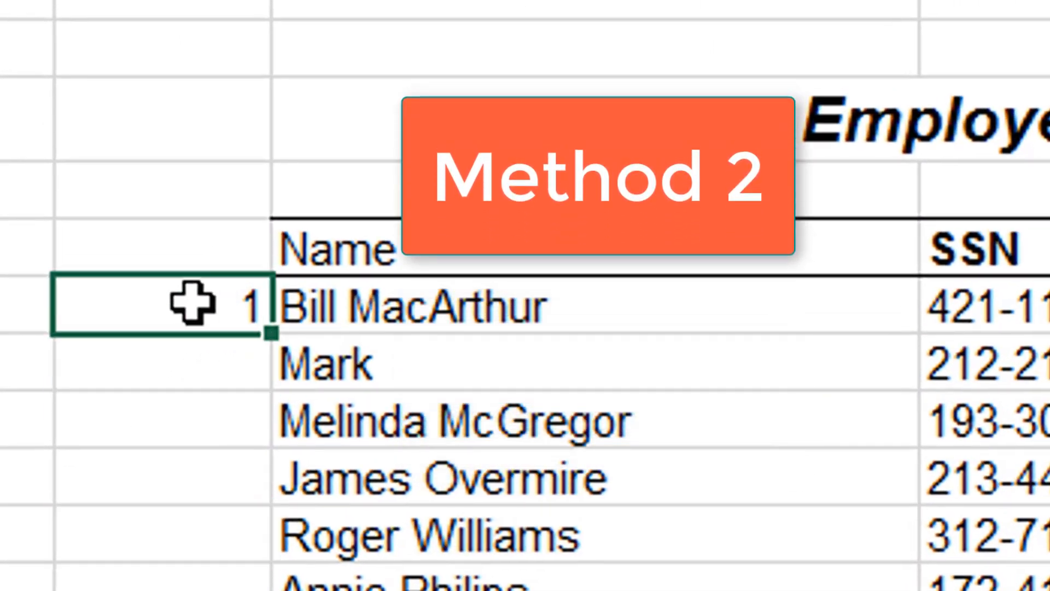
{"action": "left_click", "coordinate": [198, 362]}
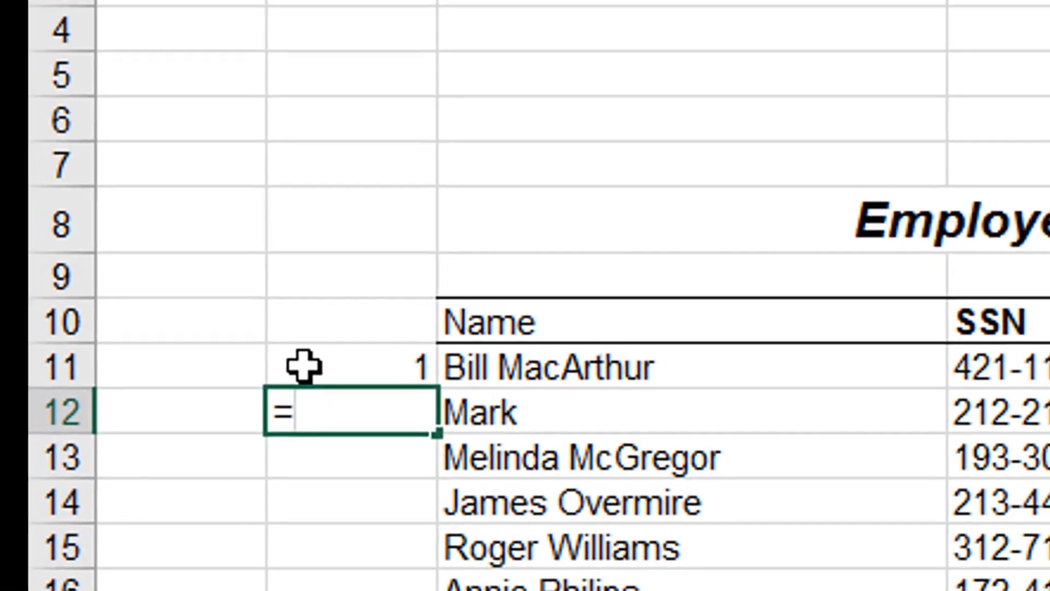
{"action": "key", "text": "Escape"}
{"action": "left_click", "coordinate": [362, 370]}
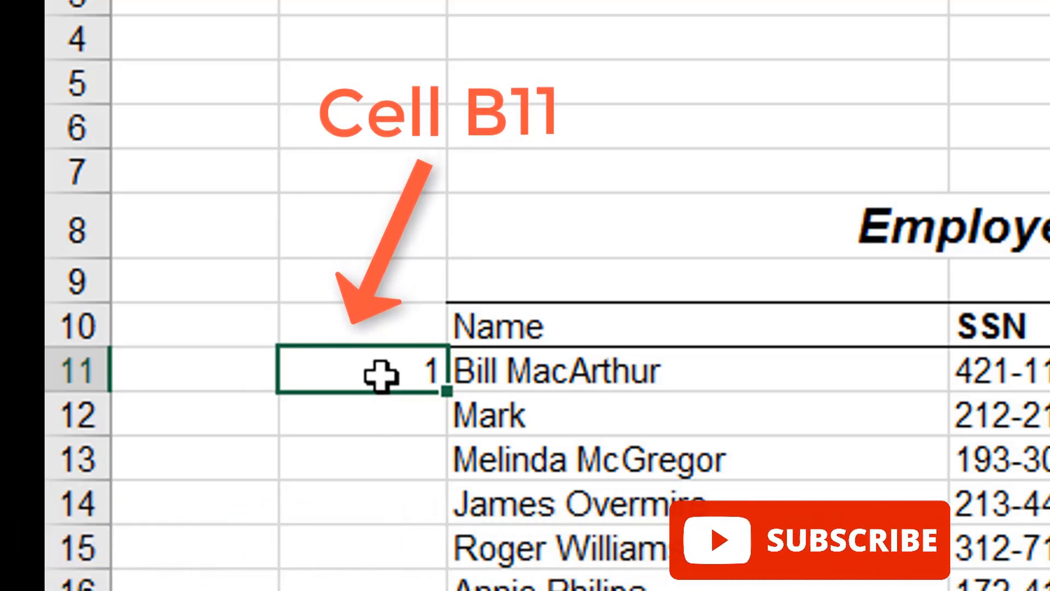
- Enter the formula =B11+1 in cell B12, below the starting number 1
{"action": "left_click", "coordinate": [353, 413]}
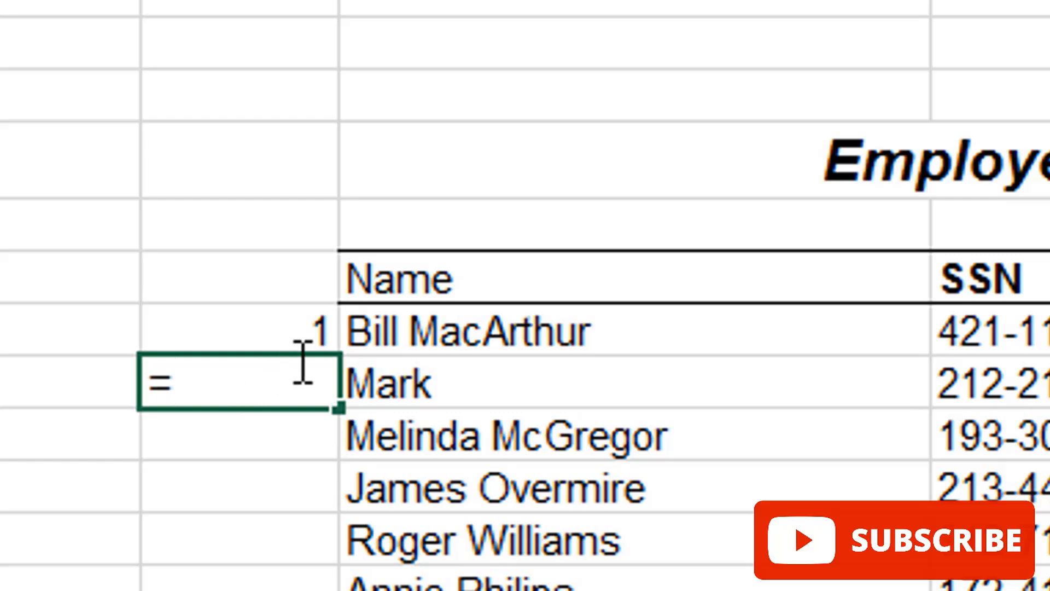
{"action": "left_click", "coordinate": [299, 330]}
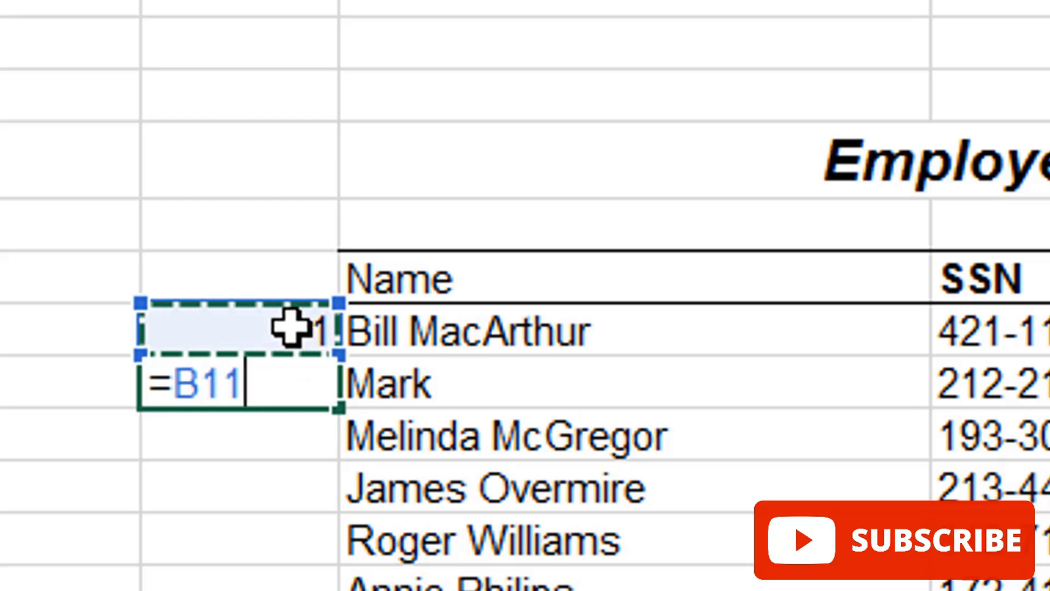
{"action": "type", "text": "+1"}
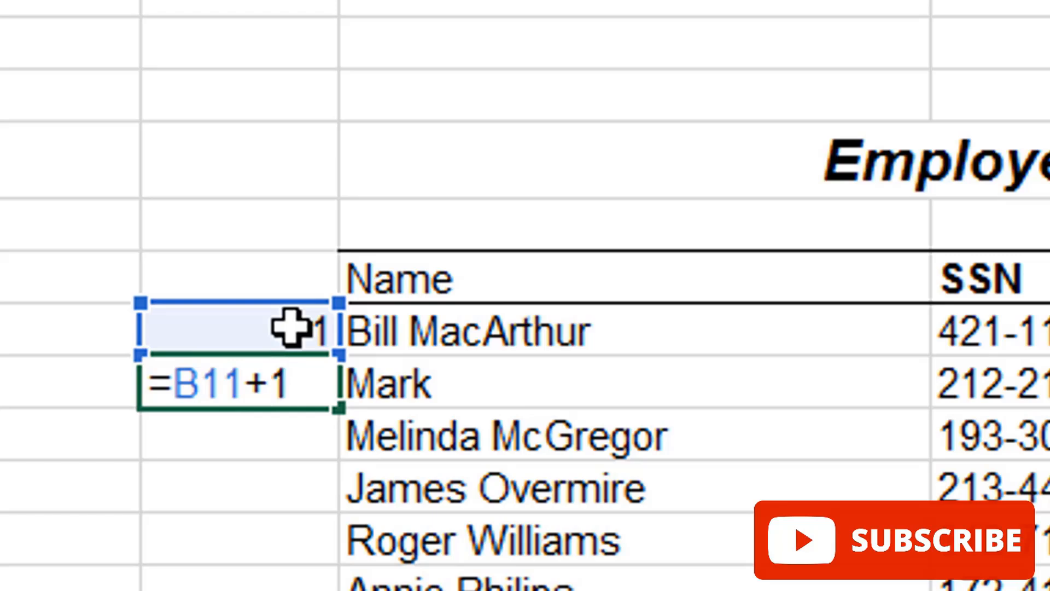
{"action": "key", "text": "Return"}
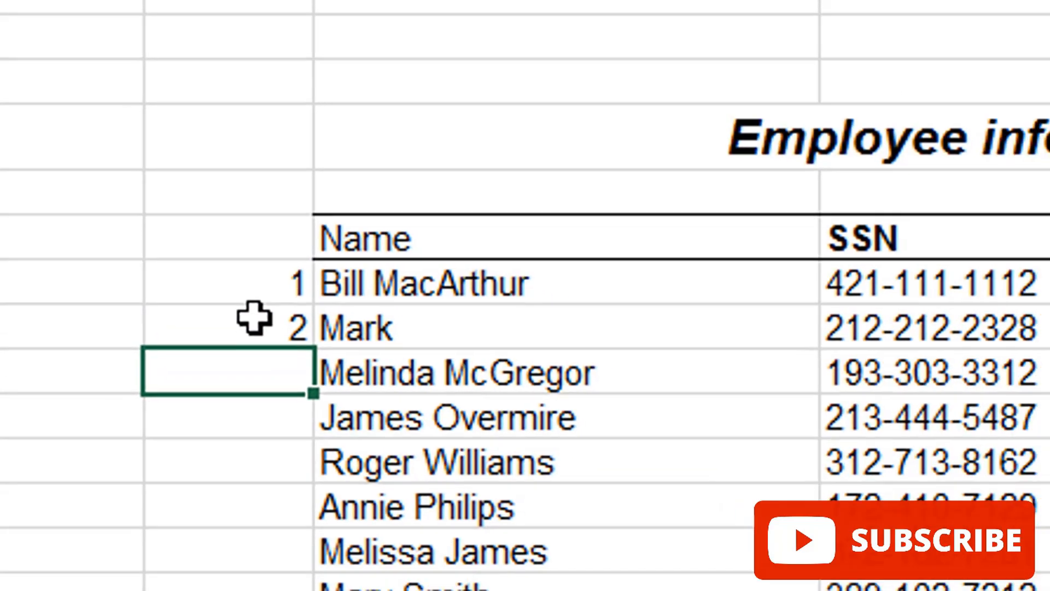
- Fill the formula in B12 down column B to the last employee in row 25
{"action": "left_click", "coordinate": [271, 375]}
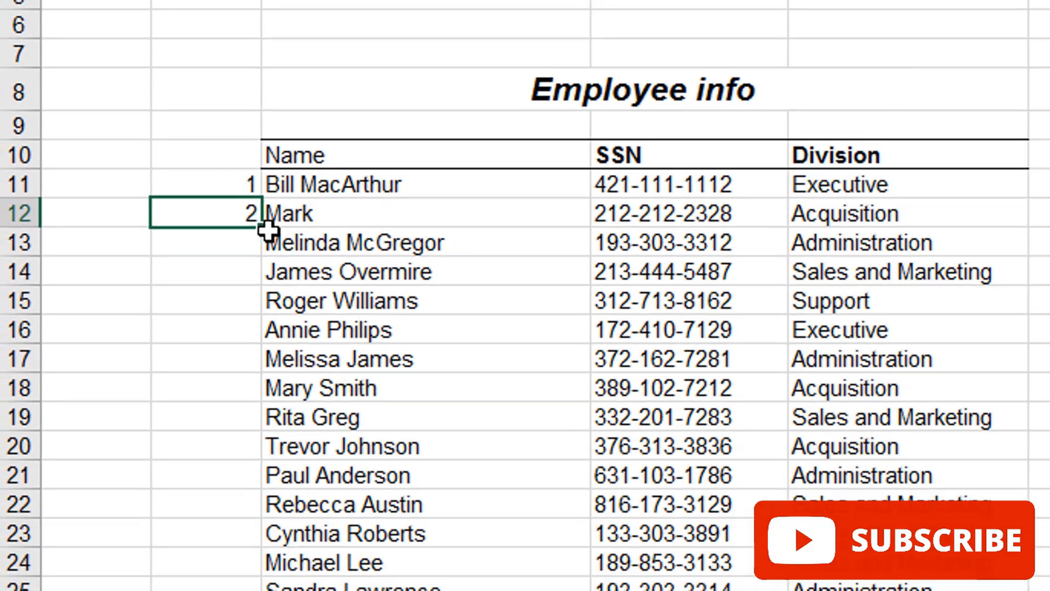
{"action": "left_click_drag", "start_coordinate": [257, 225], "coordinate": [251, 581]}
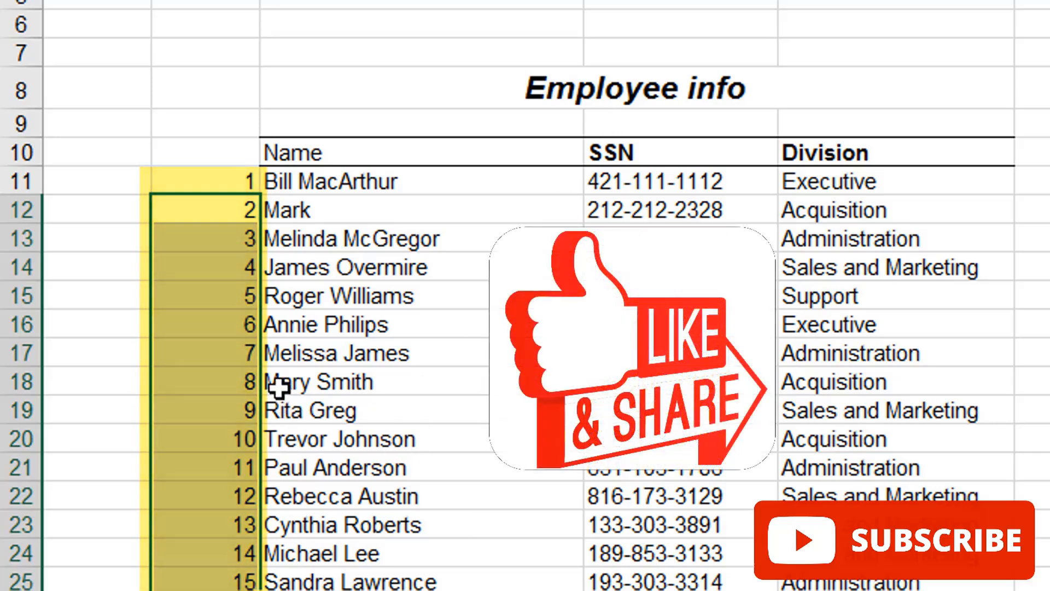
{"action": "left_click", "coordinate": [347, 376]}
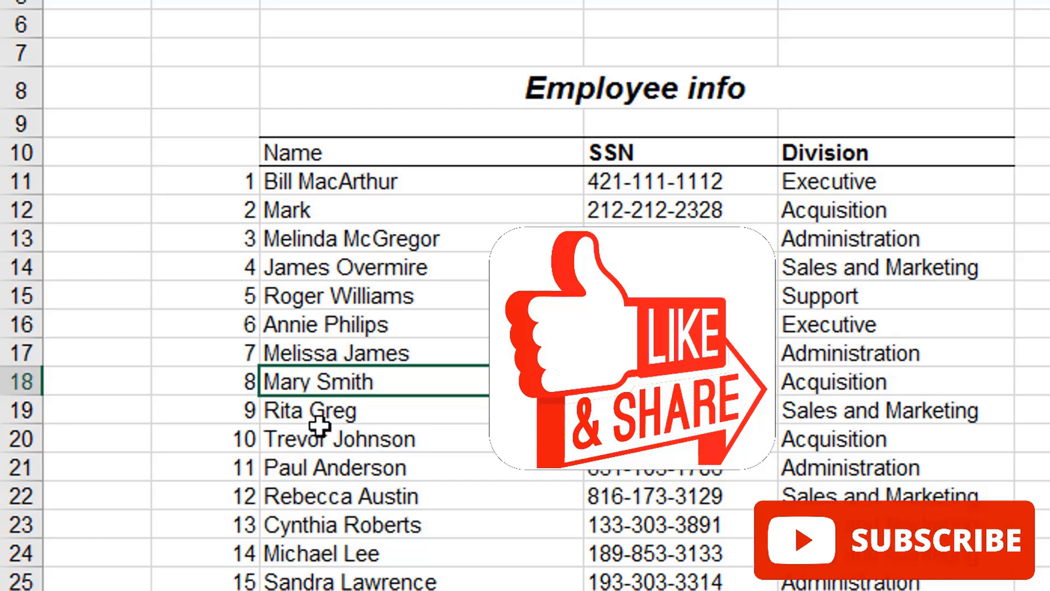
- Delete the entire row 21 of the employee list, using the Entire row option
{"action": "left_click", "coordinate": [312, 474]}
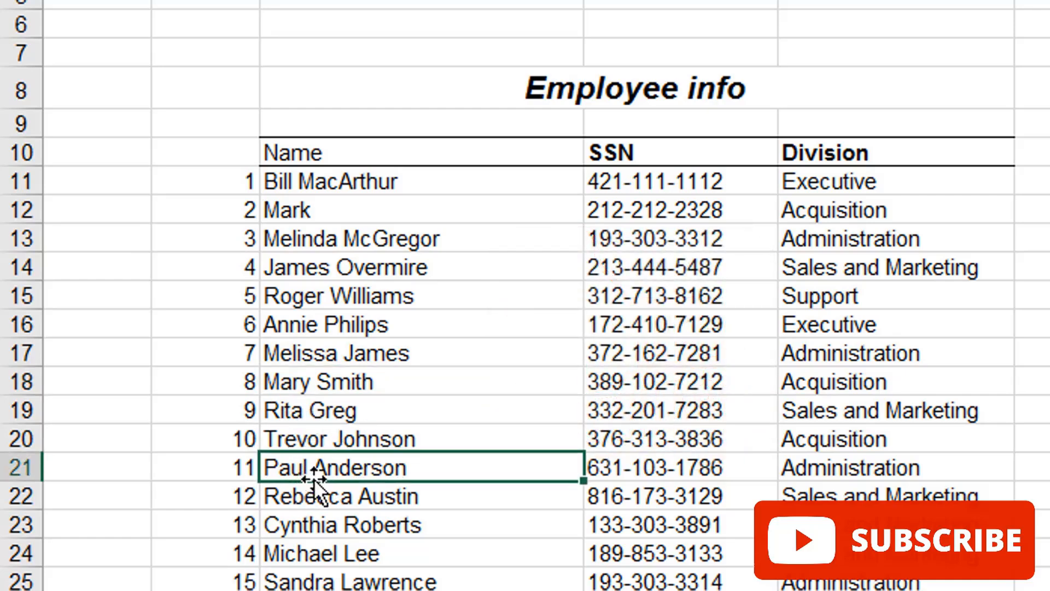
{"action": "right_click", "coordinate": [311, 471]}
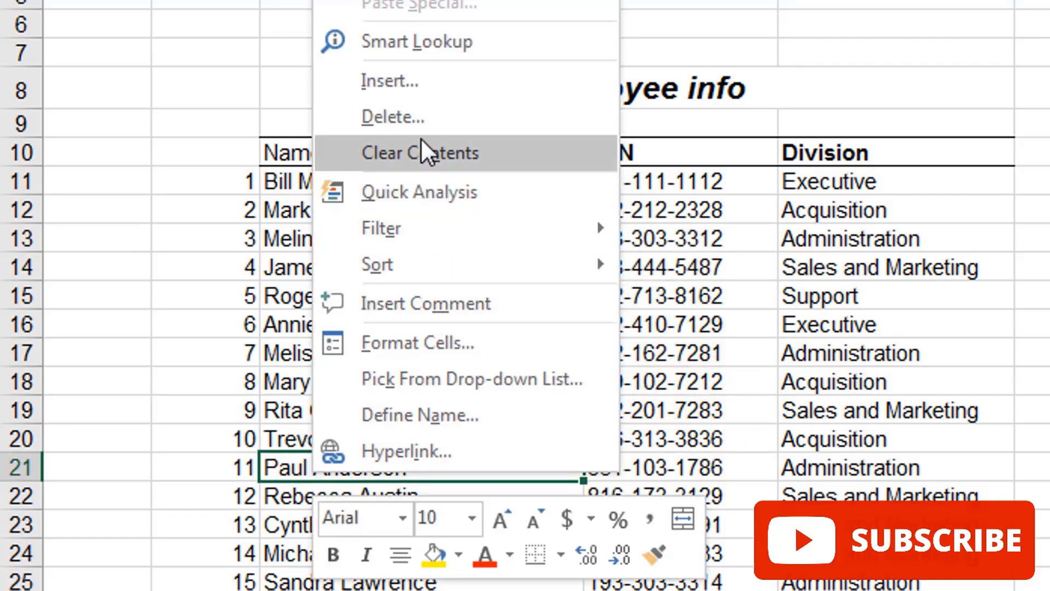
{"action": "left_click", "coordinate": [415, 120]}
{"action": "left_click", "coordinate": [365, 120]}
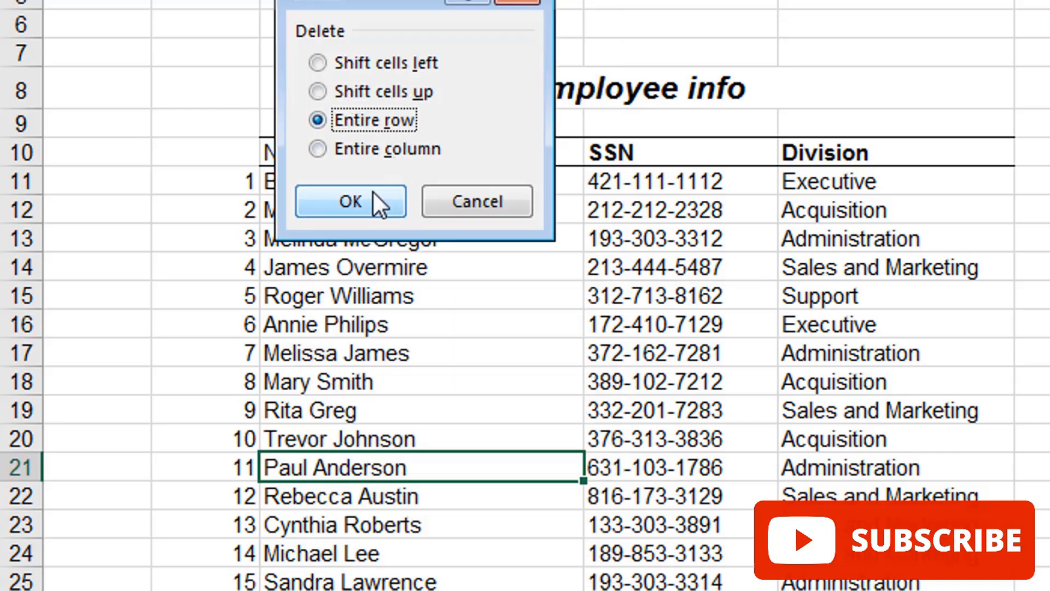
{"action": "left_click", "coordinate": [372, 190]}
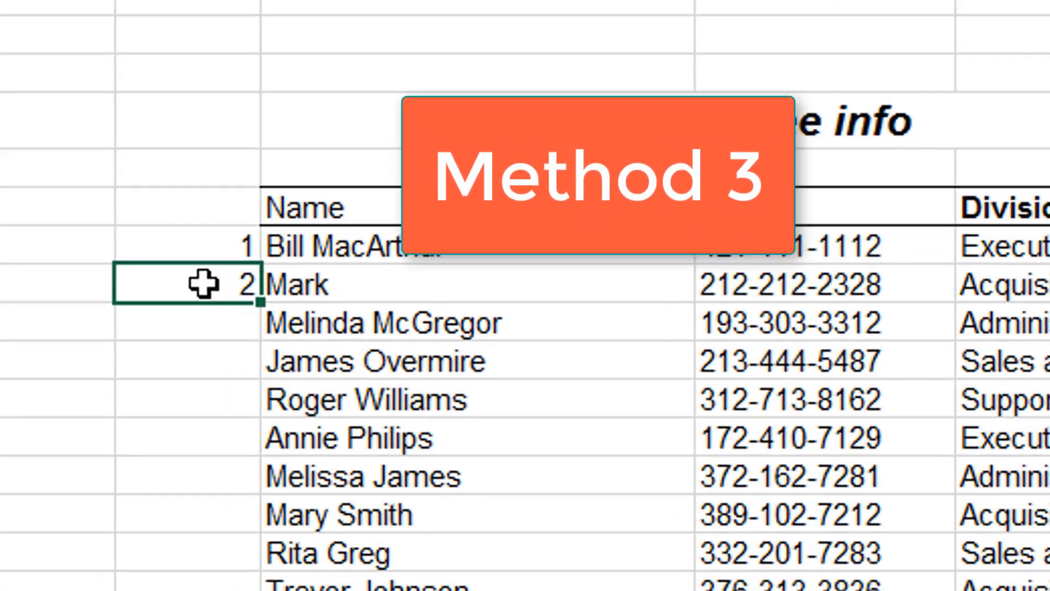
- Clear the numbers in cells B12 and B11 so column B beside the names is empty
{"action": "key", "text": "Delete"}
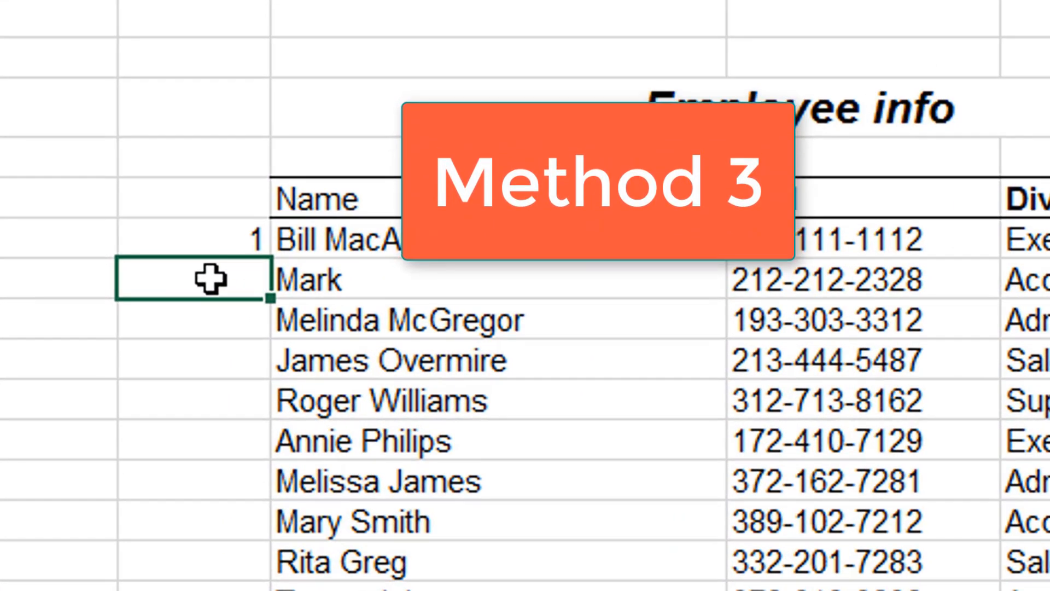
{"action": "left_click", "coordinate": [569, 375]}
{"action": "left_click", "coordinate": [210, 235]}
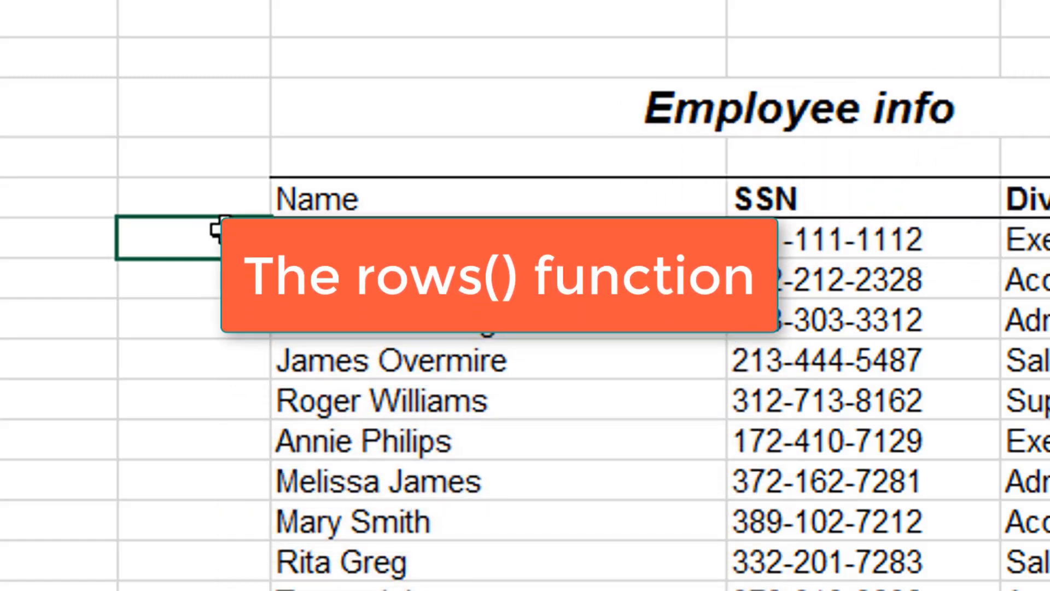
{"action": "left_click", "coordinate": [600, 333]}
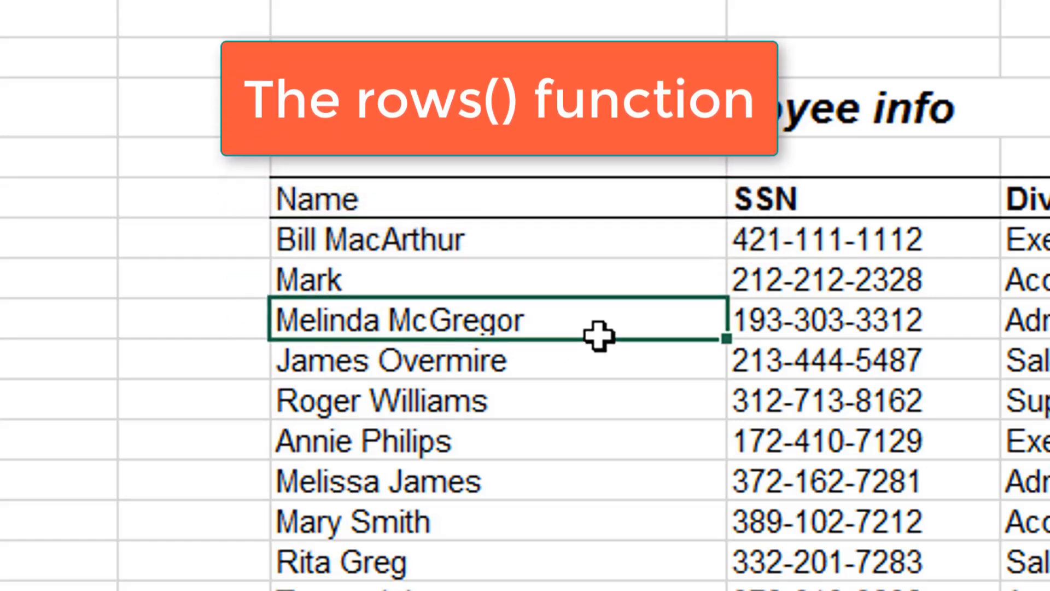
- Enter the formula =ROWS(B11:$B$11) in cell B11 beside the first employee, locking only the second reference
{"action": "left_click", "coordinate": [189, 251]}
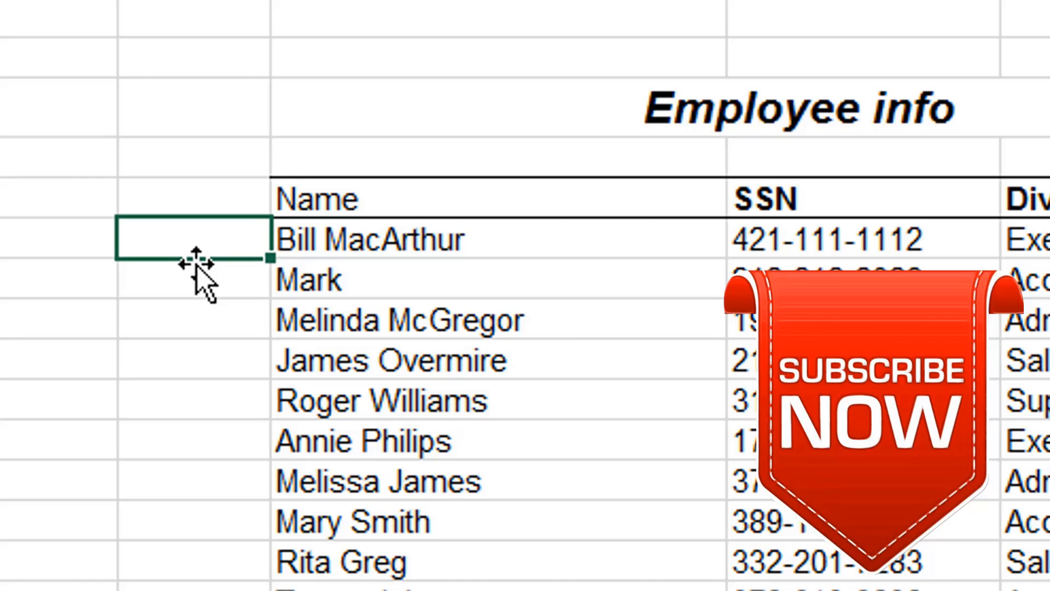
{"action": "type", "text": "rows"}
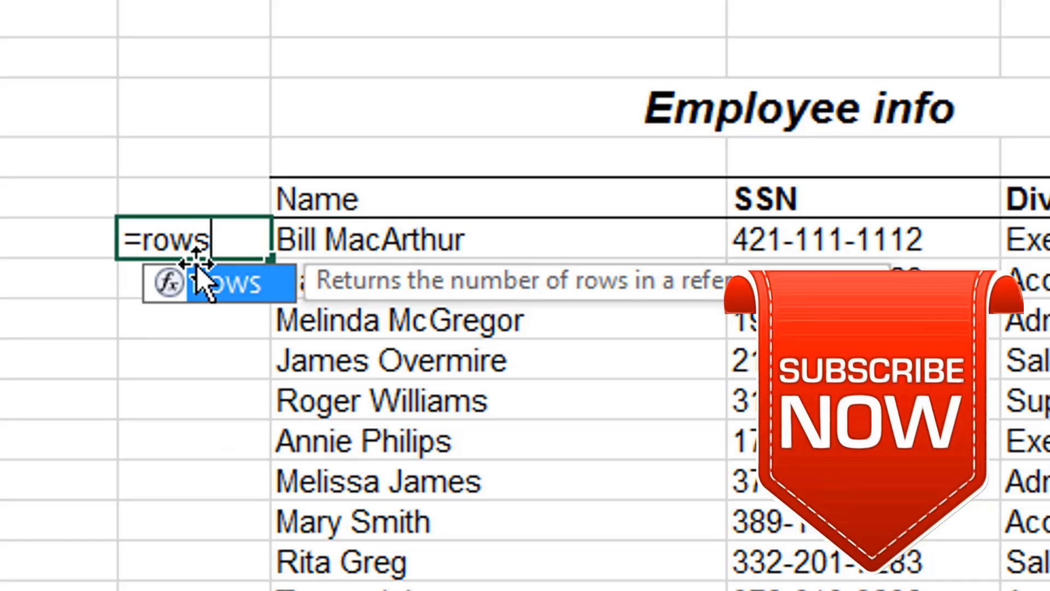
{"action": "type", "text": "("}
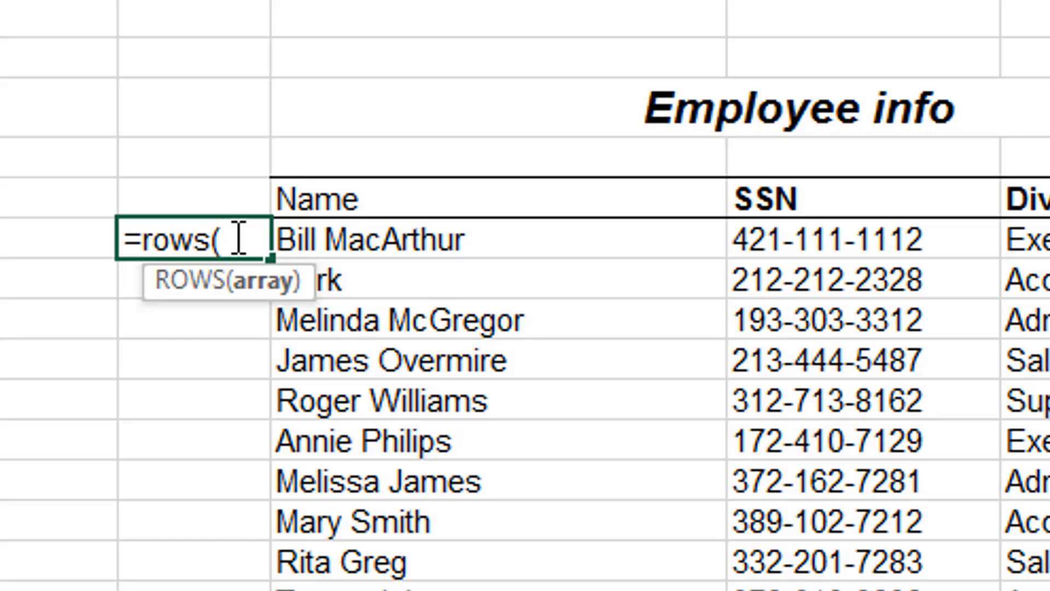
{"action": "type", "text": "b11"}
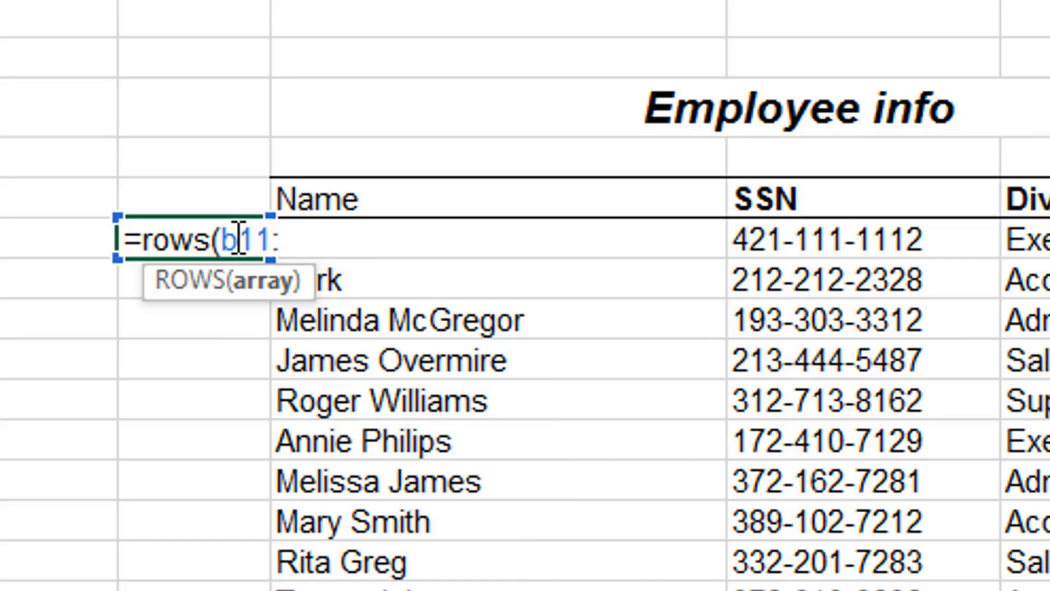
{"action": "type", "text": ":b11"}
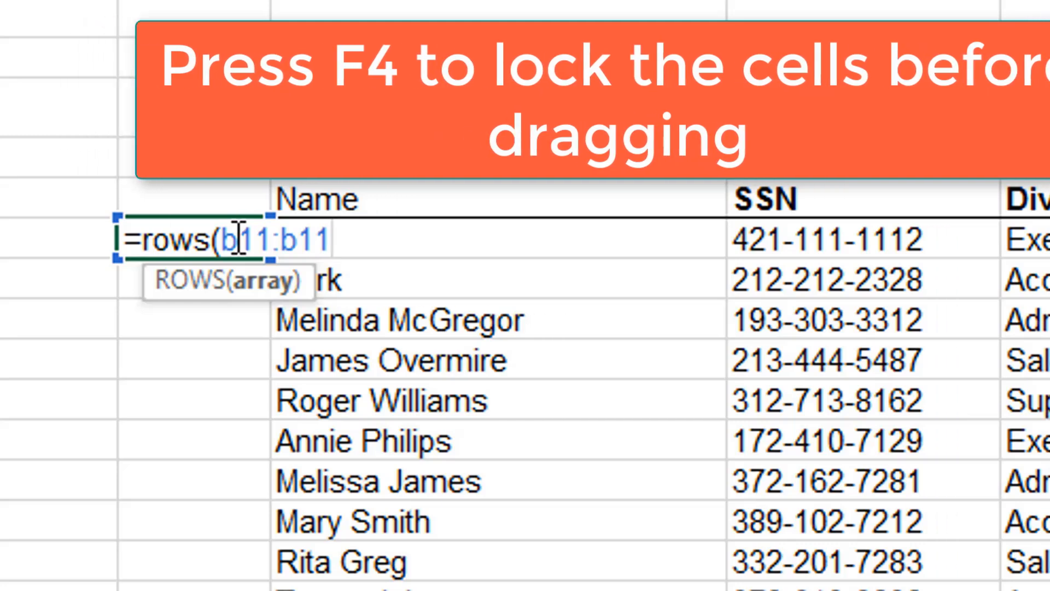
{"action": "key", "text": "F4"}
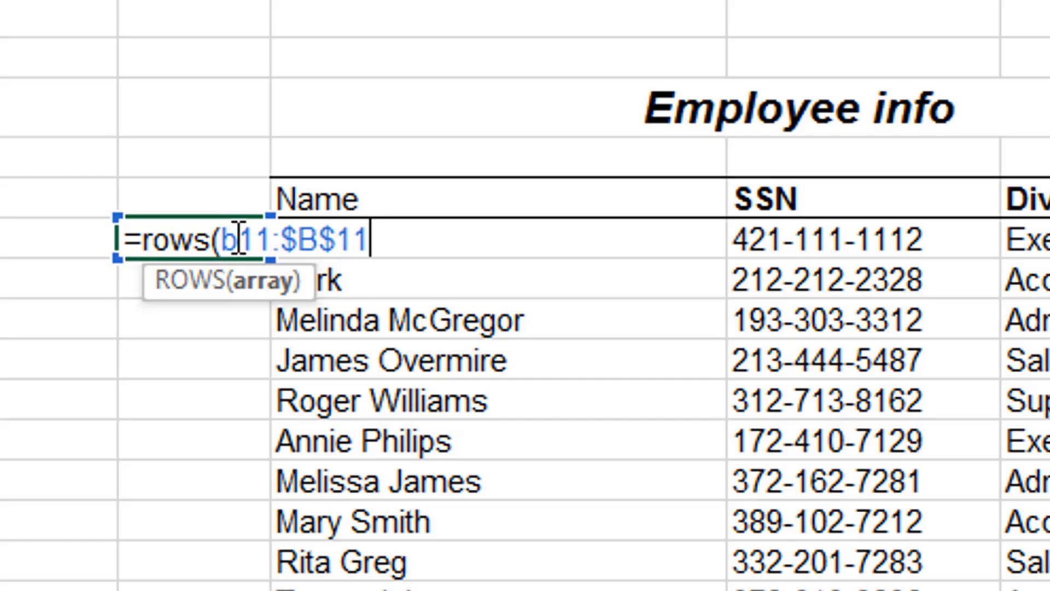
{"action": "key", "text": "Return"}
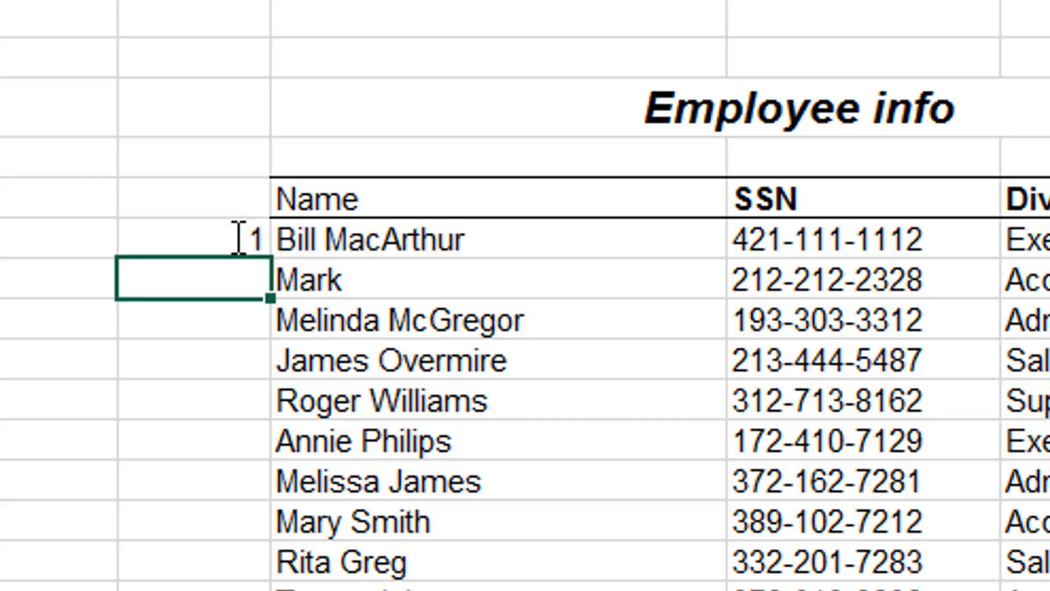
- Fill the ROWS formula from cell B11 down column B to the last employee in the list
{"action": "left_click", "coordinate": [584, 309]}
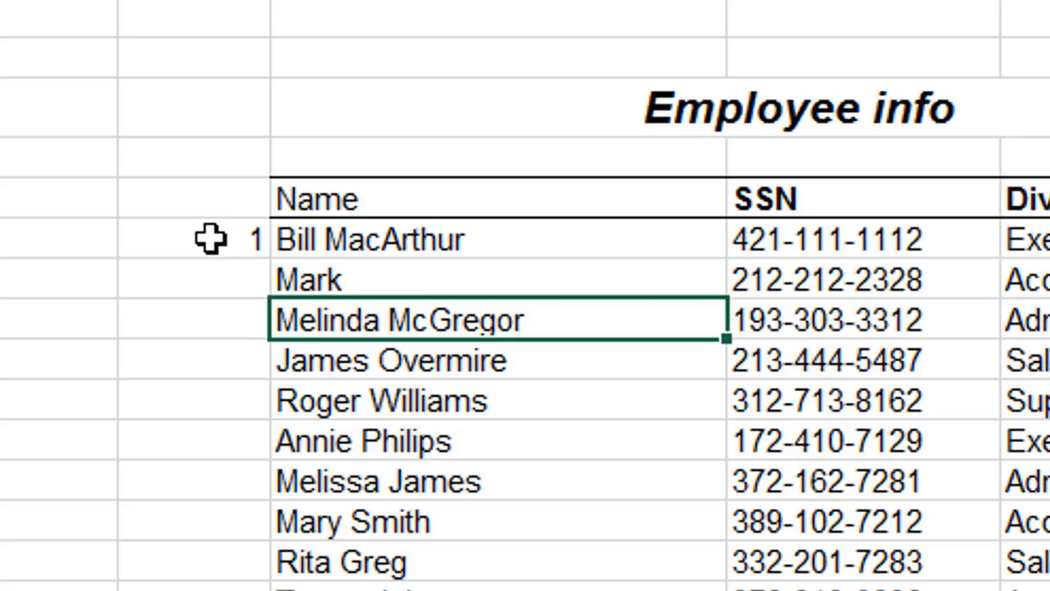
{"action": "left_click", "coordinate": [209, 238]}
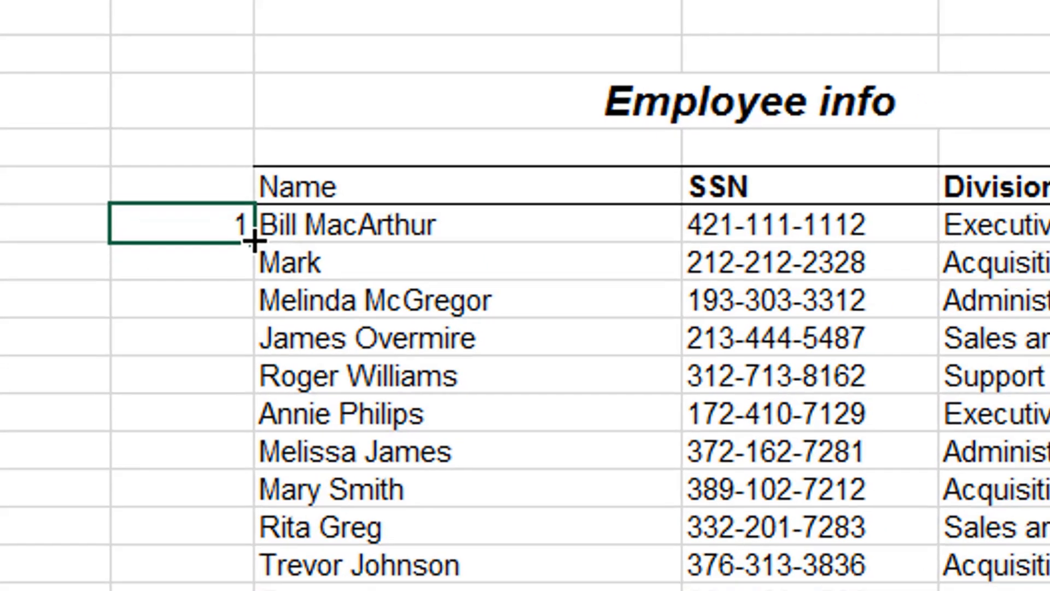
{"action": "left_click_drag", "start_coordinate": [254, 242], "coordinate": [244, 590]}
{"action": "left_click_drag", "start_coordinate": [187, 518], "coordinate": [193, 573]}
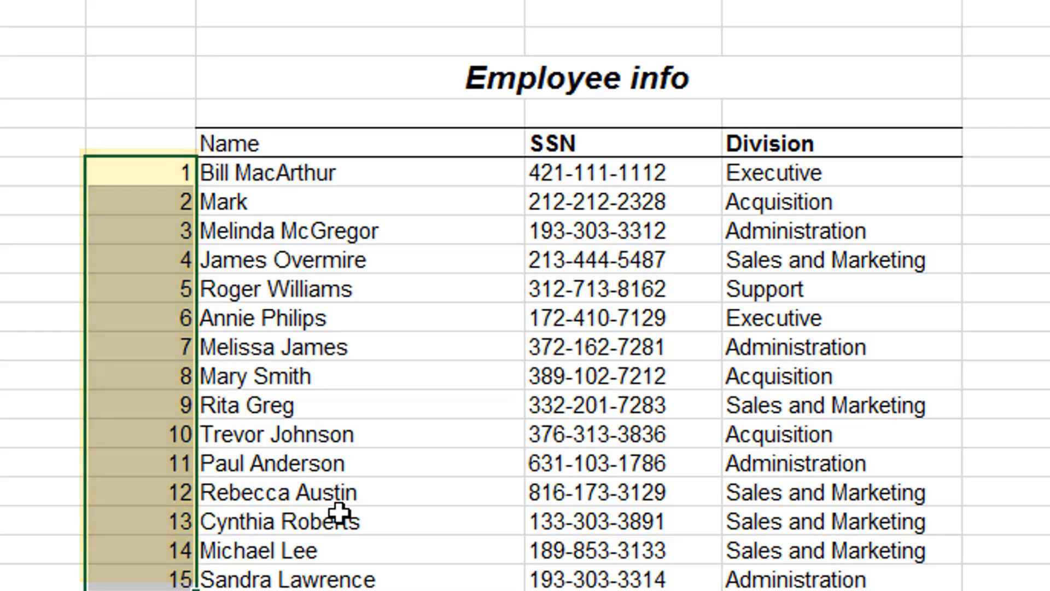
- Delete the entire row of the employee numbered 7
{"action": "left_click", "coordinate": [249, 353]}
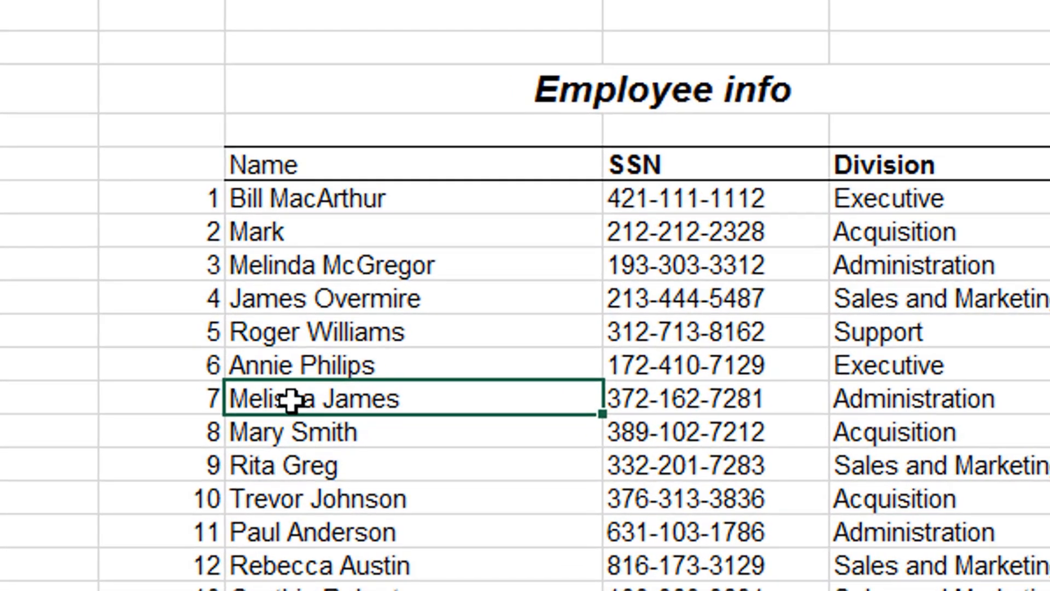
{"action": "right_click", "coordinate": [290, 401]}
{"action": "left_click", "coordinate": [454, 2]}
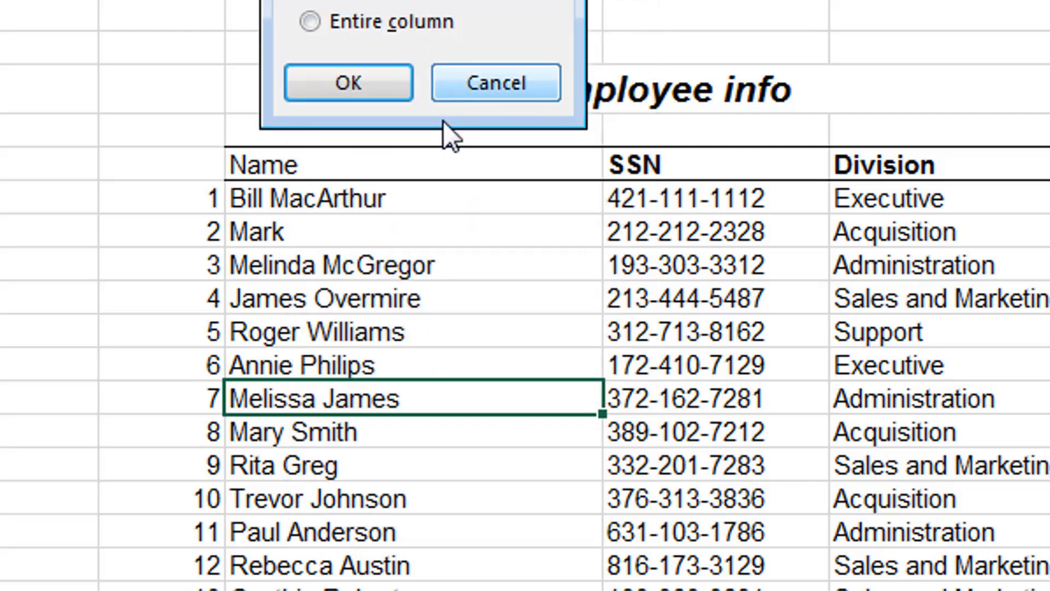
{"action": "left_click", "coordinate": [350, 80]}
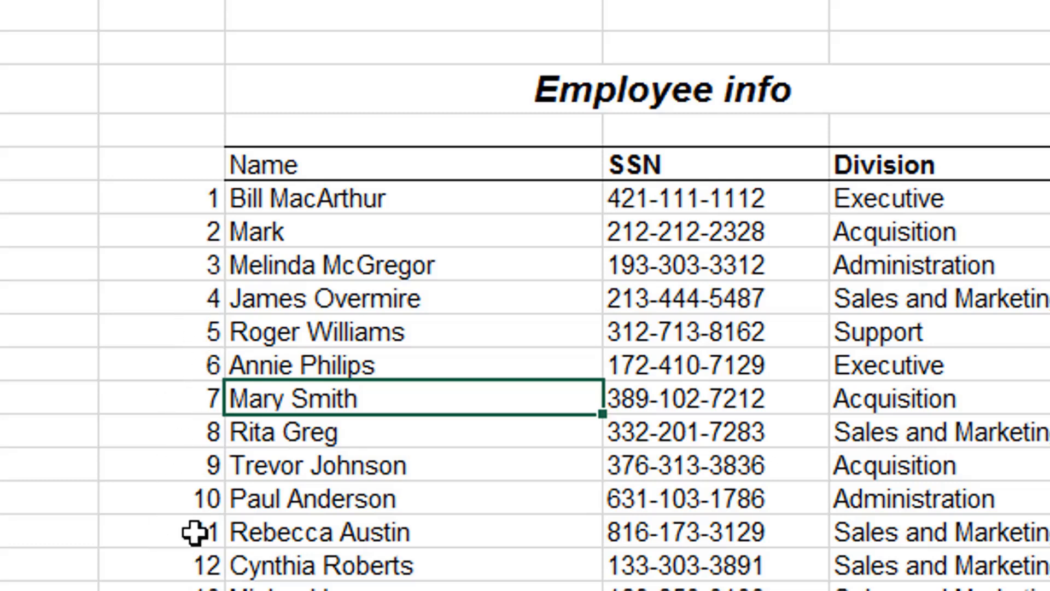
- Delete the entire rows of the employees numbered 3 to 11 in one operation
{"action": "left_click_drag", "start_coordinate": [285, 276], "coordinate": [287, 514]}
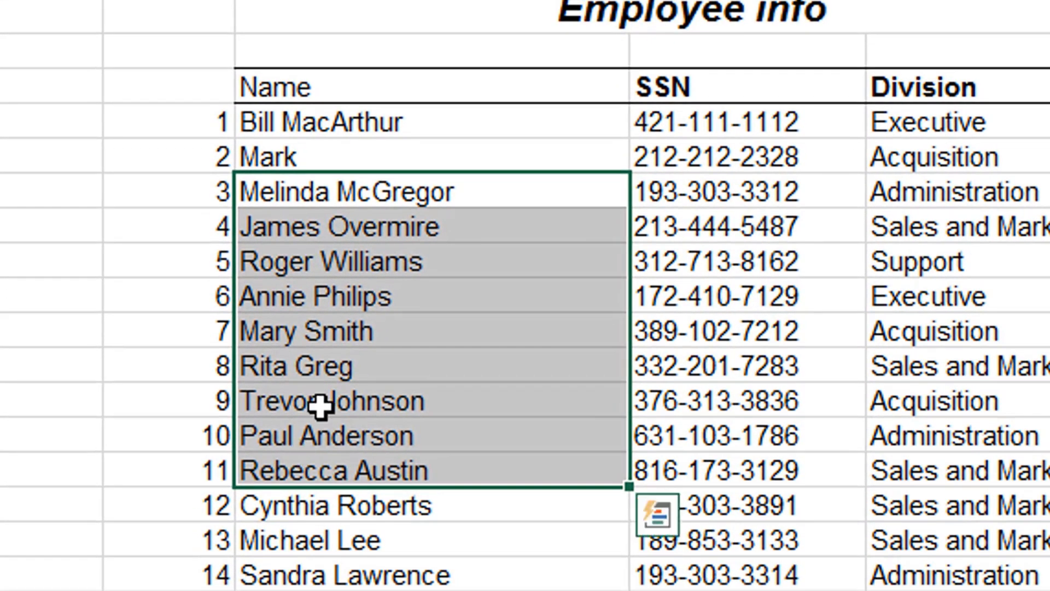
{"action": "right_click", "coordinate": [358, 295]}
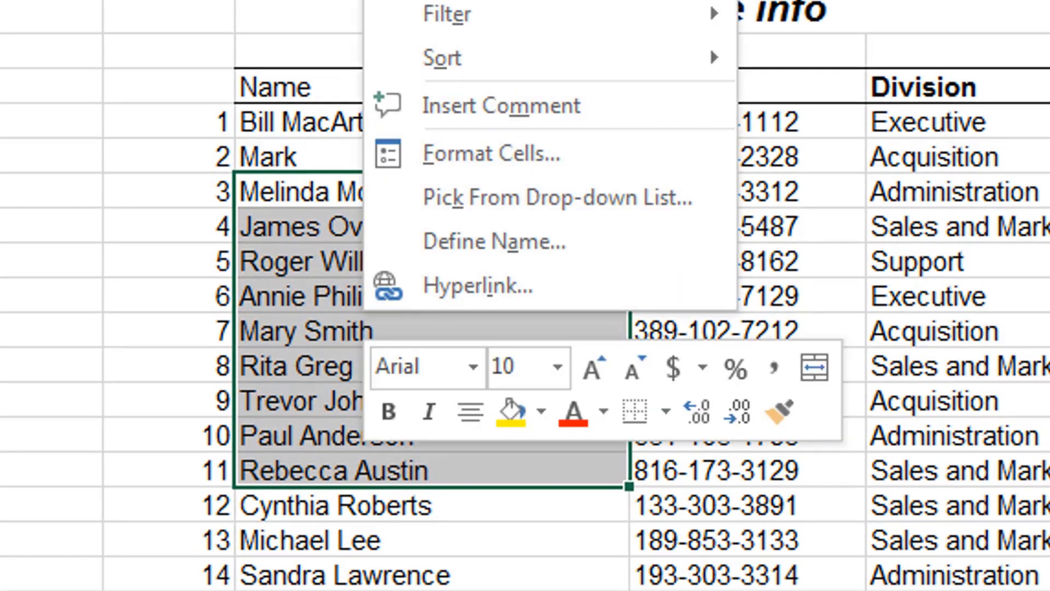
{"action": "left_click", "coordinate": [494, 1]}
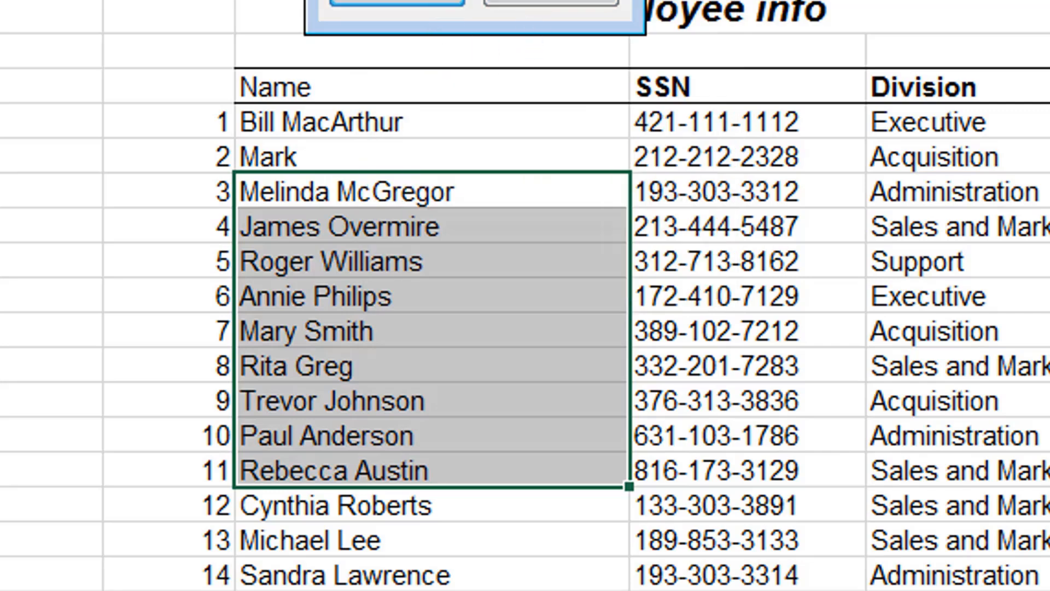
{"action": "left_click", "coordinate": [398, 4]}
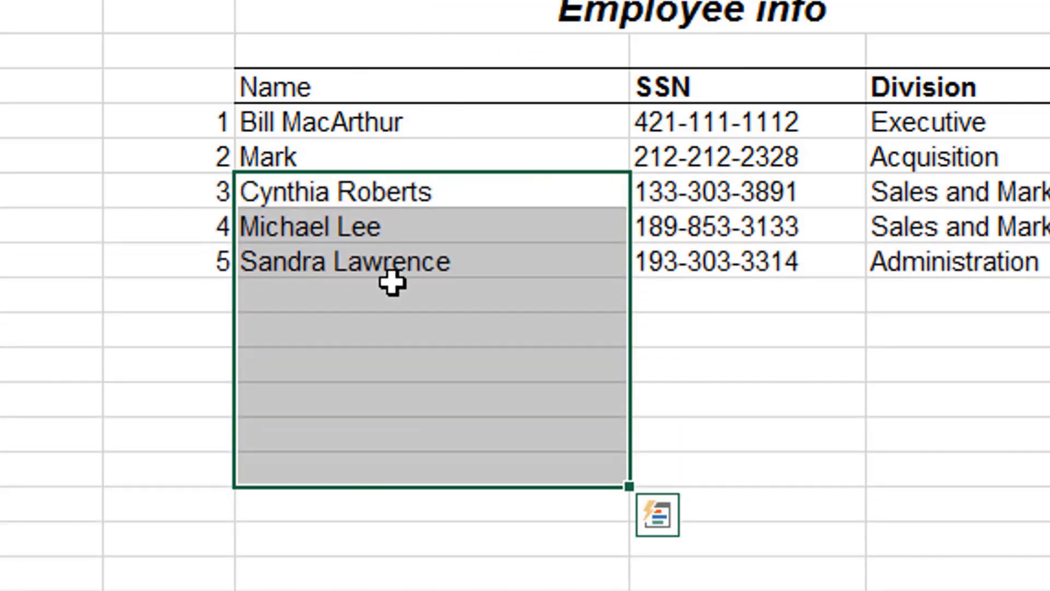
- Delete the entire row of the first employee in the list, using the Entire row option
{"action": "left_click", "coordinate": [315, 124]}
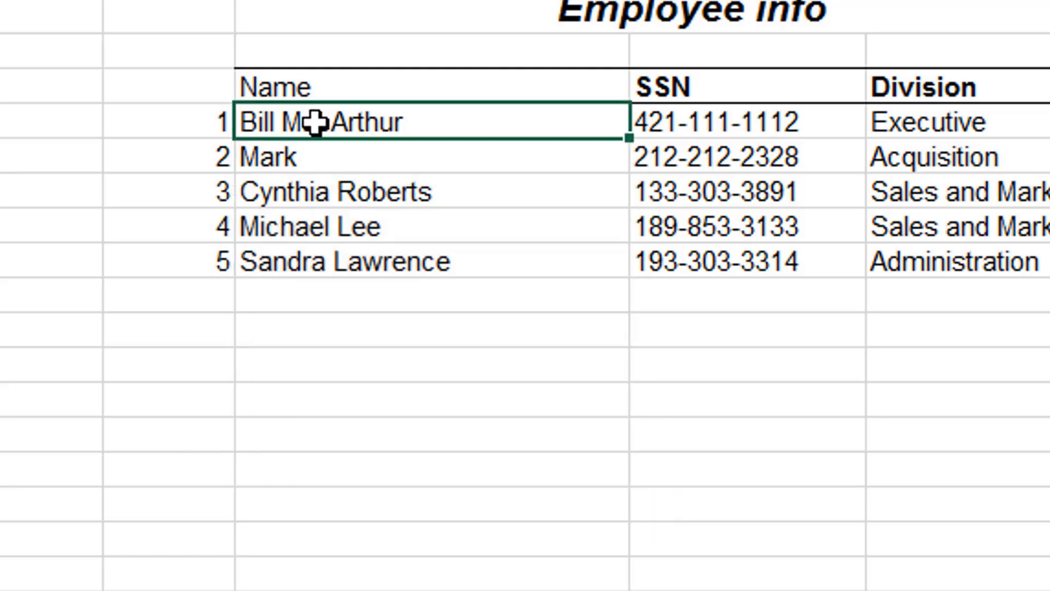
{"action": "right_click", "coordinate": [325, 123]}
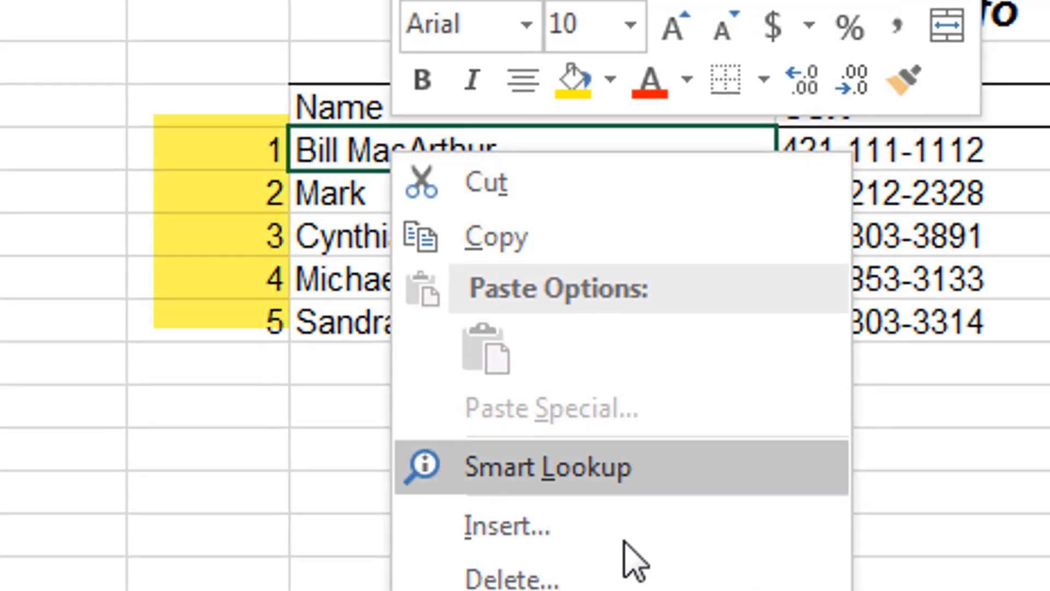
{"action": "left_click", "coordinate": [597, 583]}
{"action": "key", "text": "Down"}
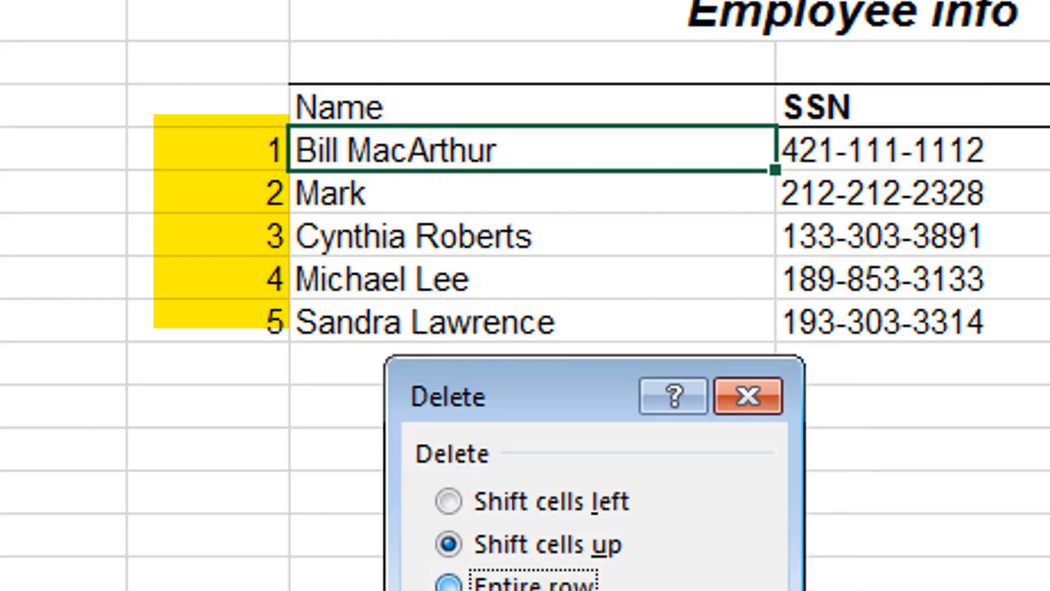
{"action": "key", "text": "Return"}
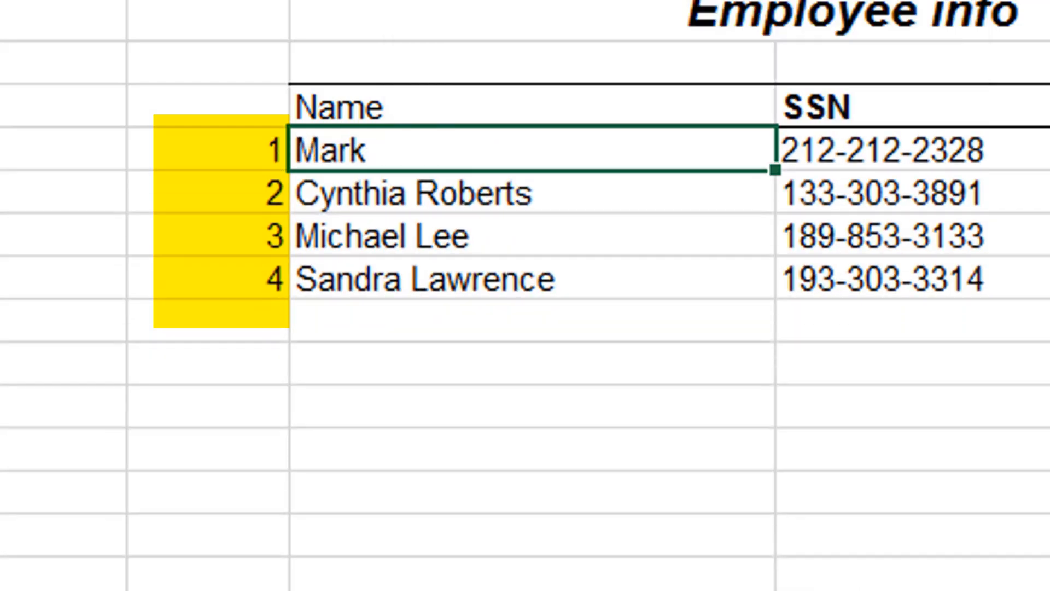